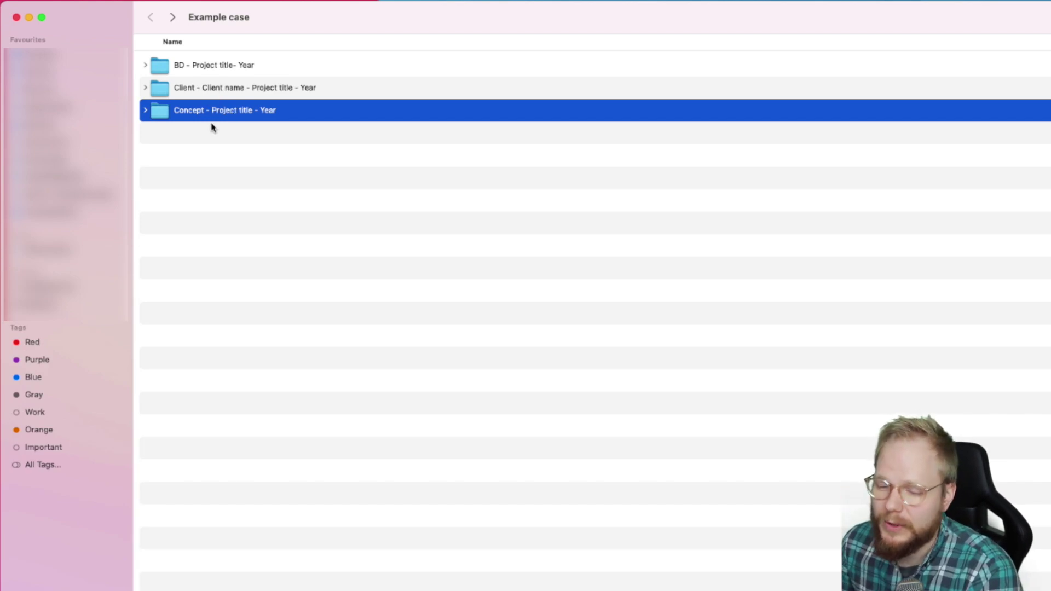
{"action": "left_click", "coordinate": [230, 73]}
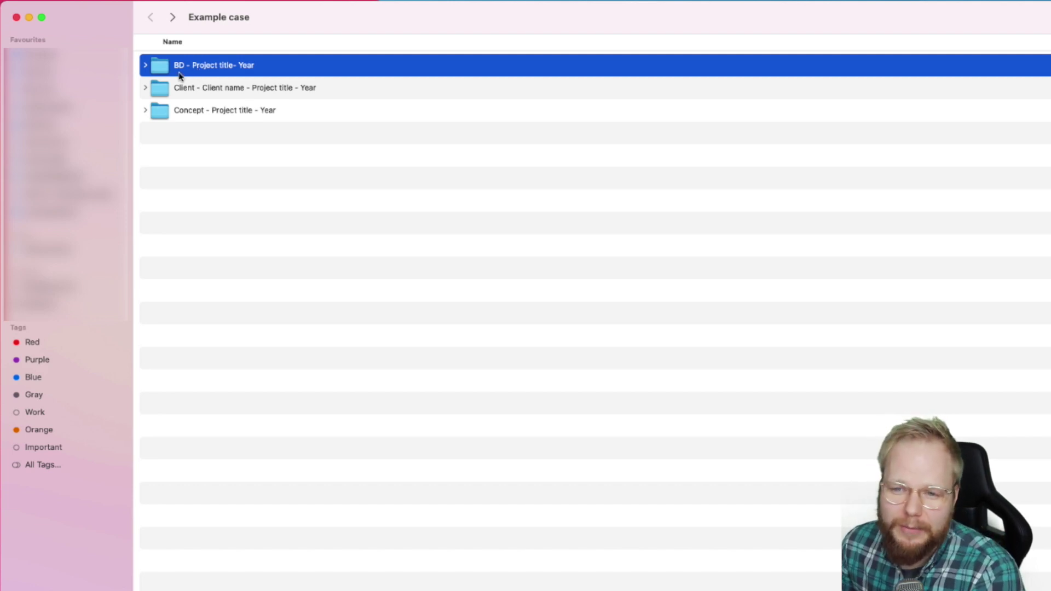
{"action": "left_click", "coordinate": [220, 93]}
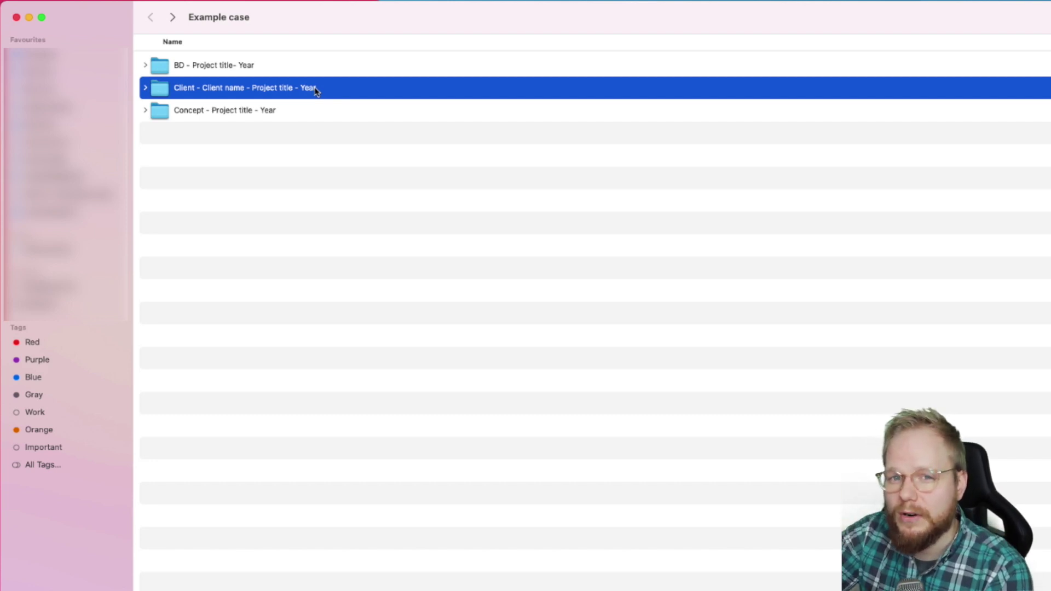
- Select the Concept project folder and bring up the Client folder's six phase subfolders in column view
{"action": "left_click", "coordinate": [188, 107]}
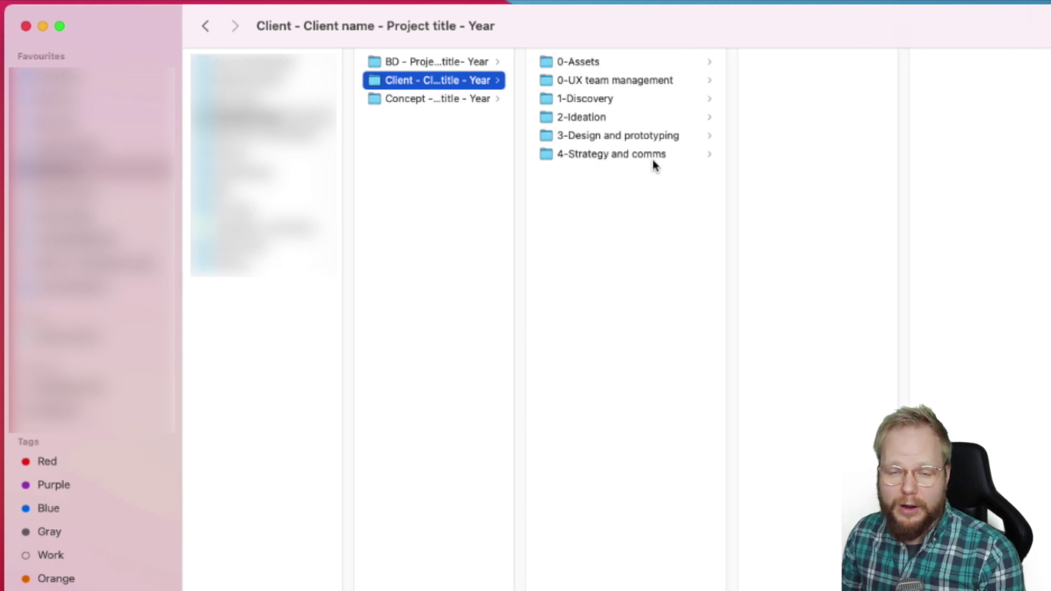
- Browse 0-Assets, 1-Discovery and 3-Design and prototyping, finishing on 0-UX team management
{"action": "left_click", "coordinate": [595, 63]}
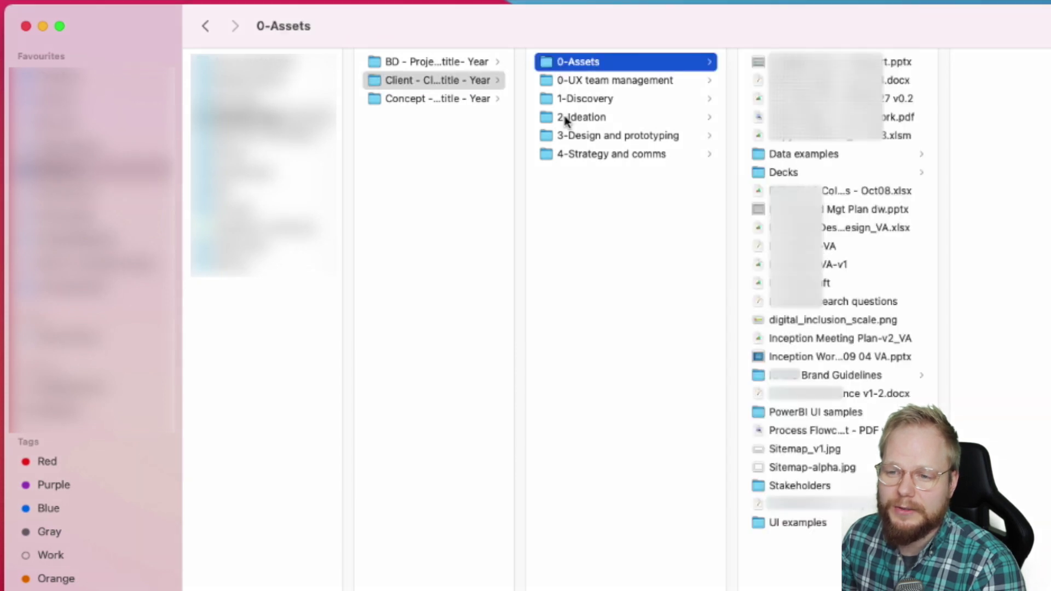
{"action": "left_click", "coordinate": [572, 101]}
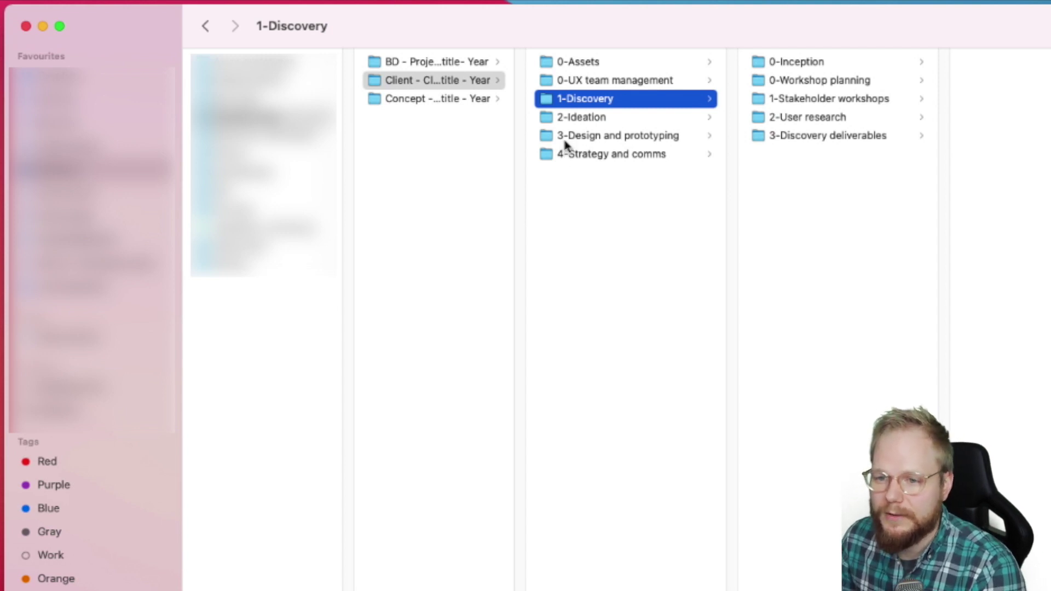
{"action": "key", "text": "Up"}
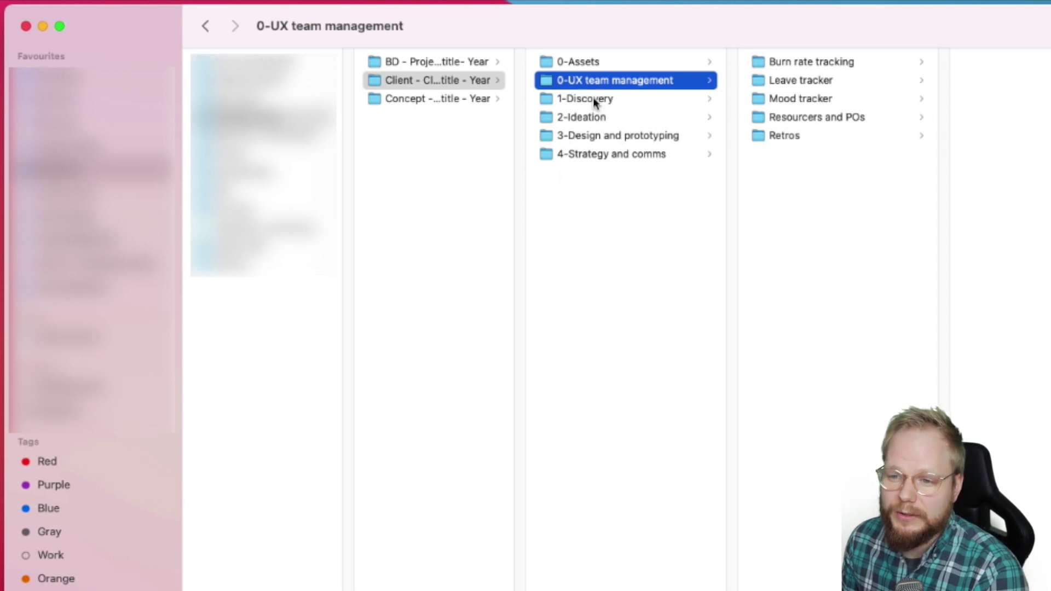
{"action": "left_click", "coordinate": [573, 62]}
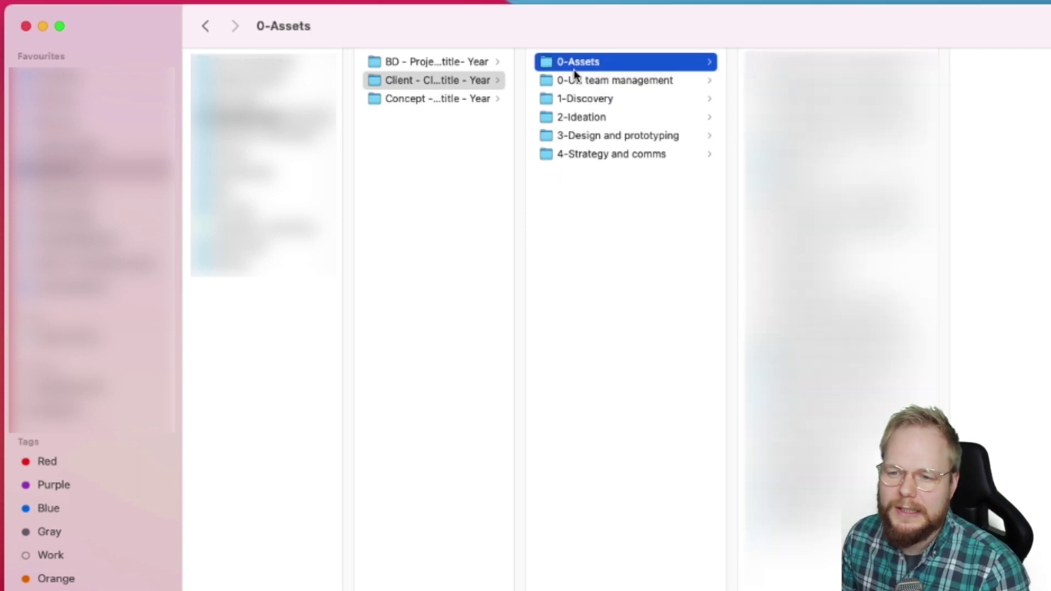
{"action": "left_click", "coordinate": [569, 145]}
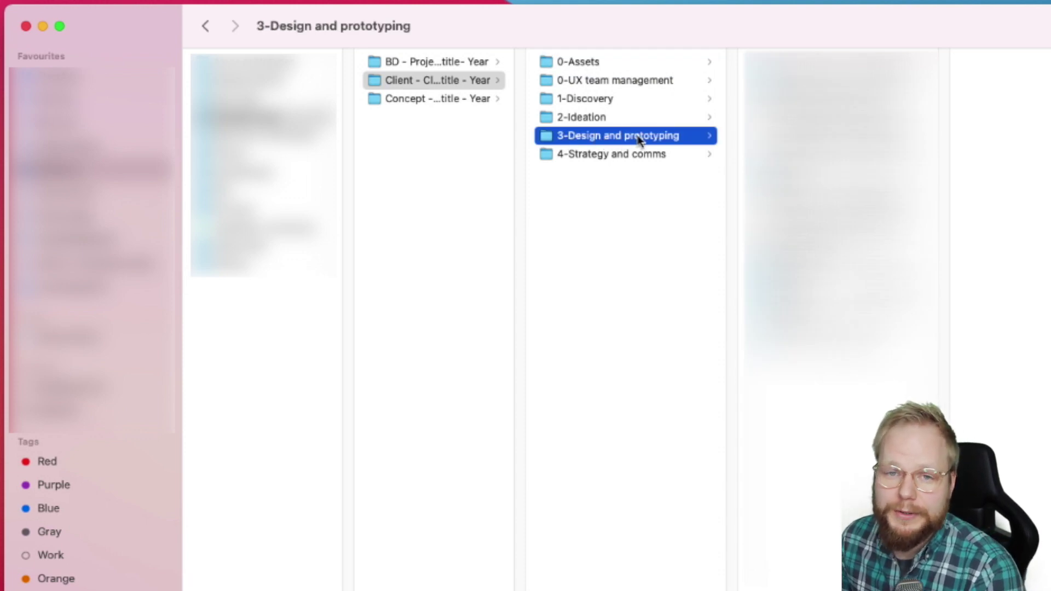
{"action": "left_click", "coordinate": [619, 66]}
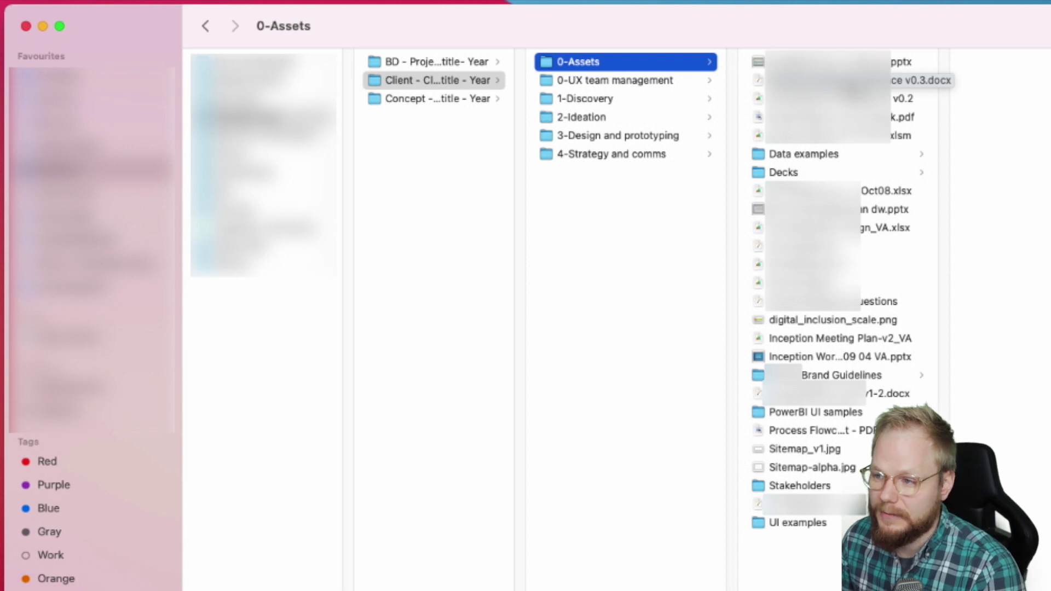
{"action": "left_click", "coordinate": [614, 82]}
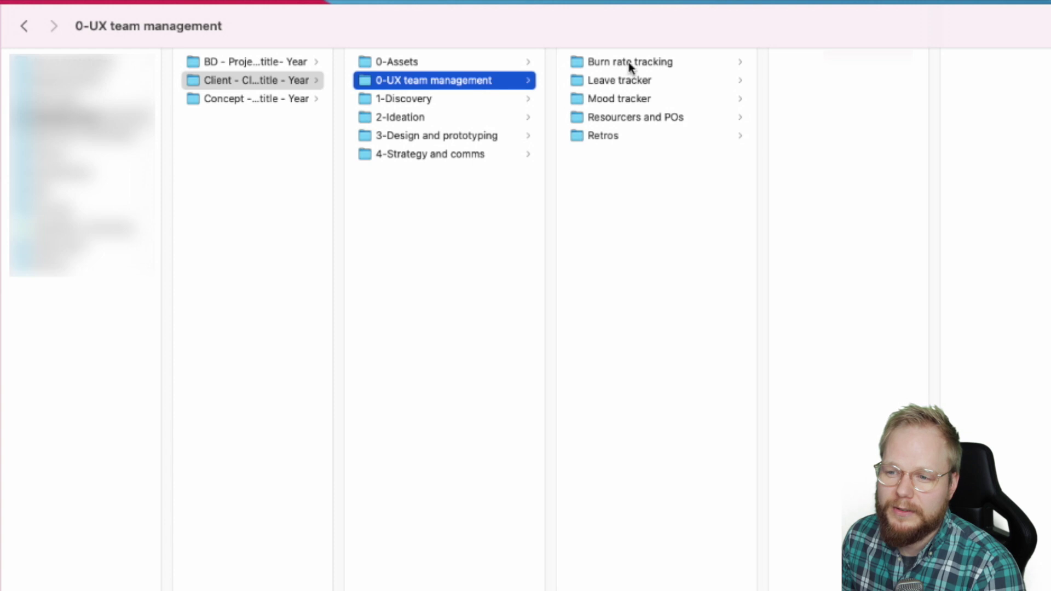
- Preview Burn rate tracking's files, return to Client, and select 1-Discovery through 4-Strategy and comms
{"action": "left_click", "coordinate": [634, 66]}
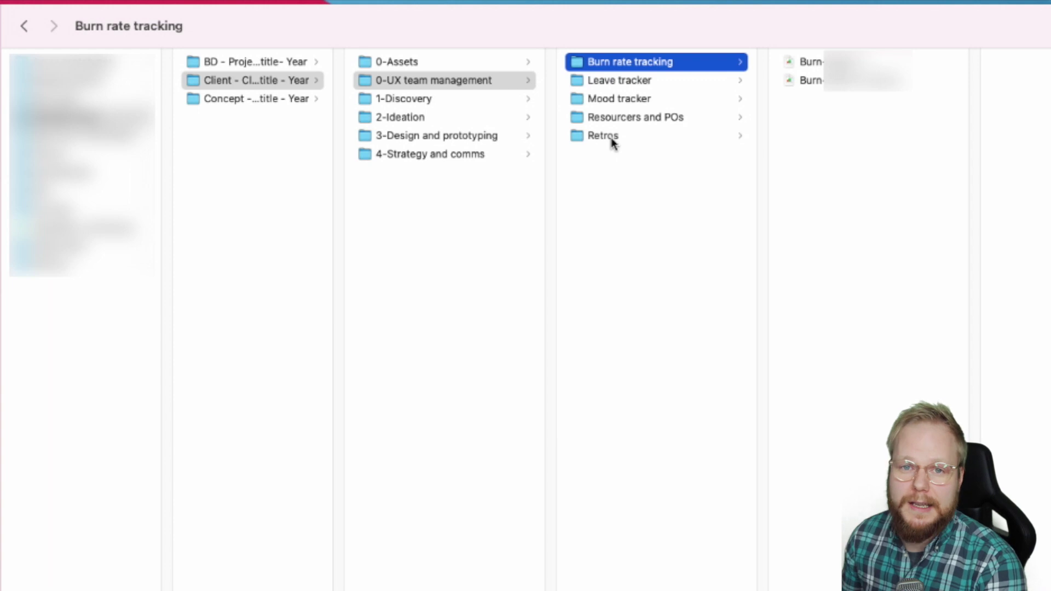
{"action": "key", "text": "Left"}
{"action": "key", "text": "Left"}
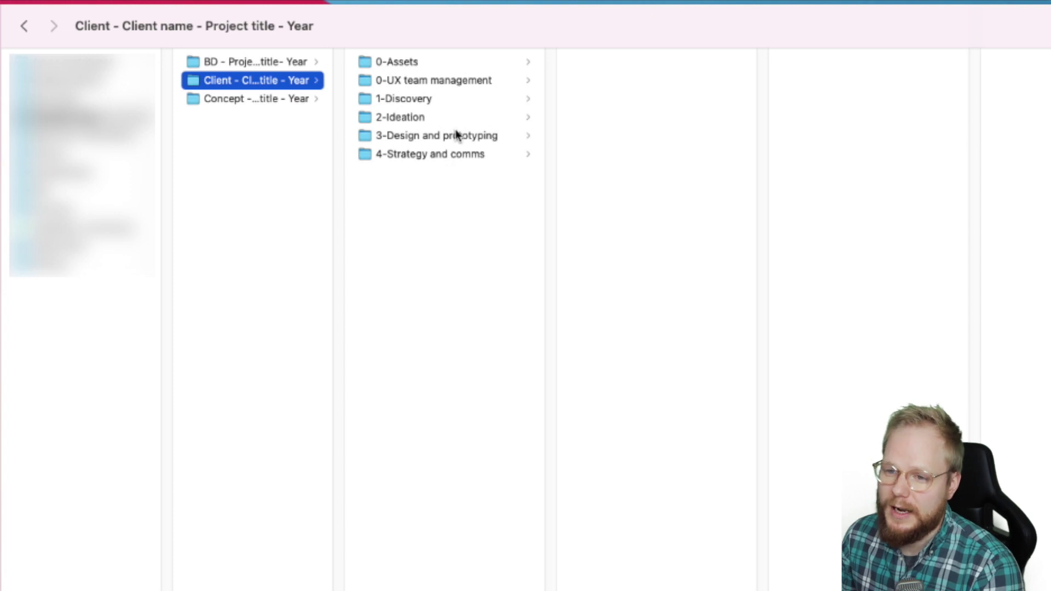
{"action": "left_click_drag", "start_coordinate": [435, 196], "coordinate": [400, 103]}
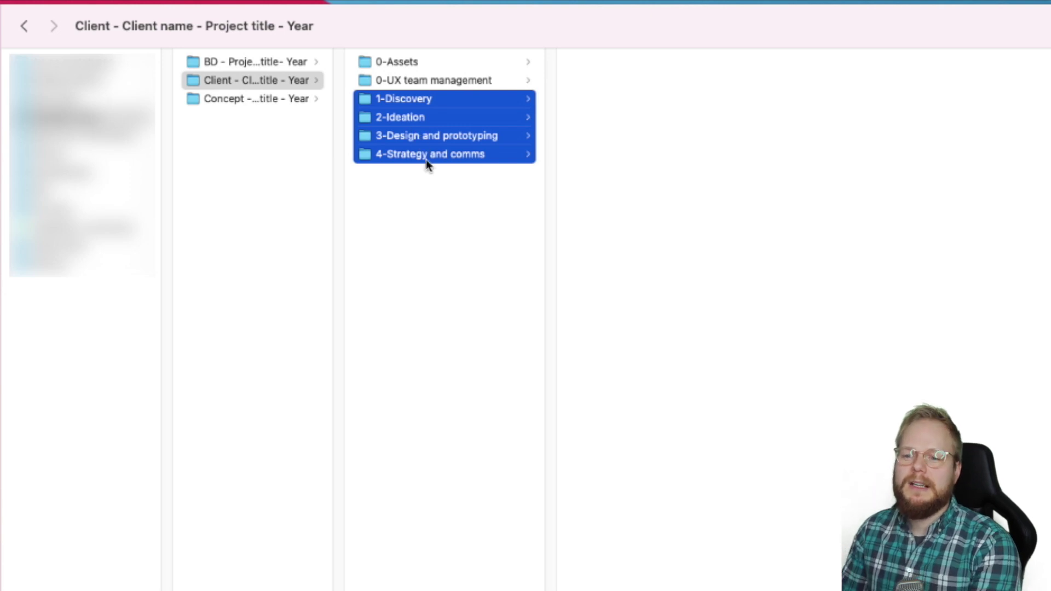
- Clear the multi-folder selection and show the contents of 4-Strategy and comms
{"action": "left_click", "coordinate": [396, 219]}
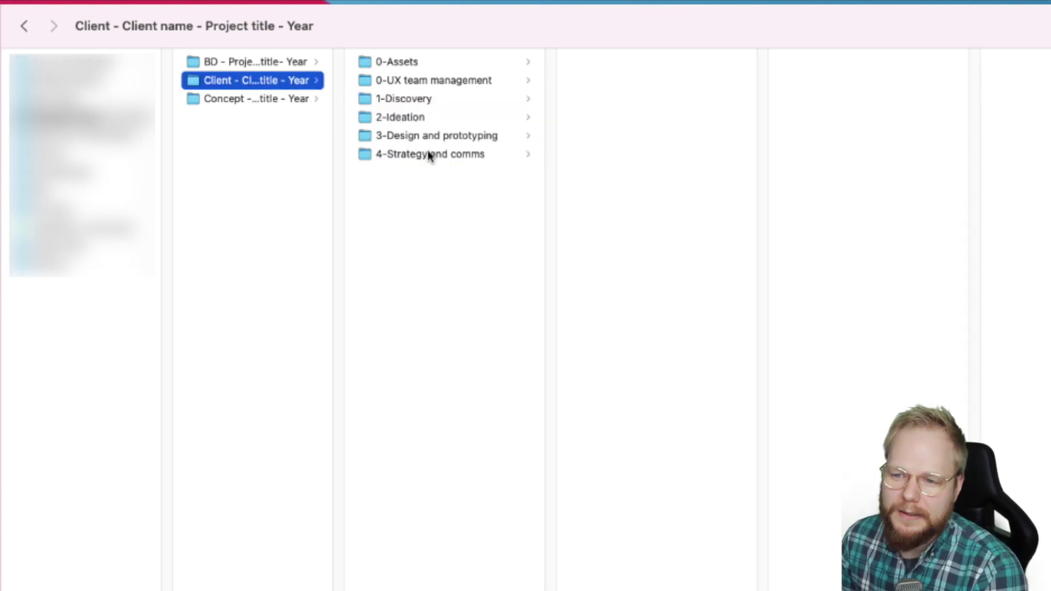
{"action": "left_click", "coordinate": [427, 162]}
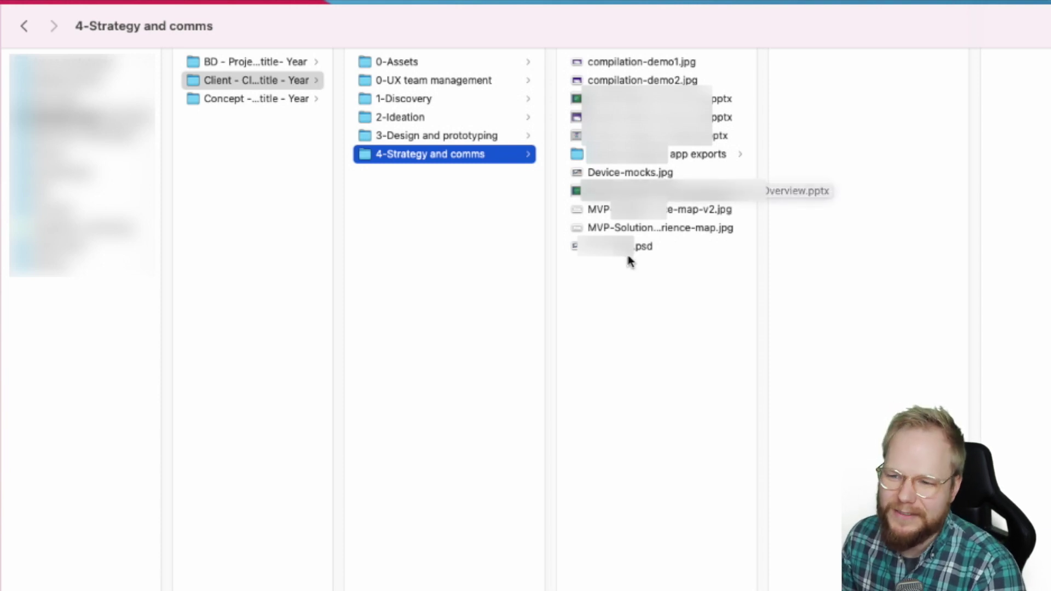
- Open 1-Discovery, browse Workshop planning and Stakeholder workshops, then open 3-Discovery deliverables
{"action": "left_click", "coordinate": [429, 103]}
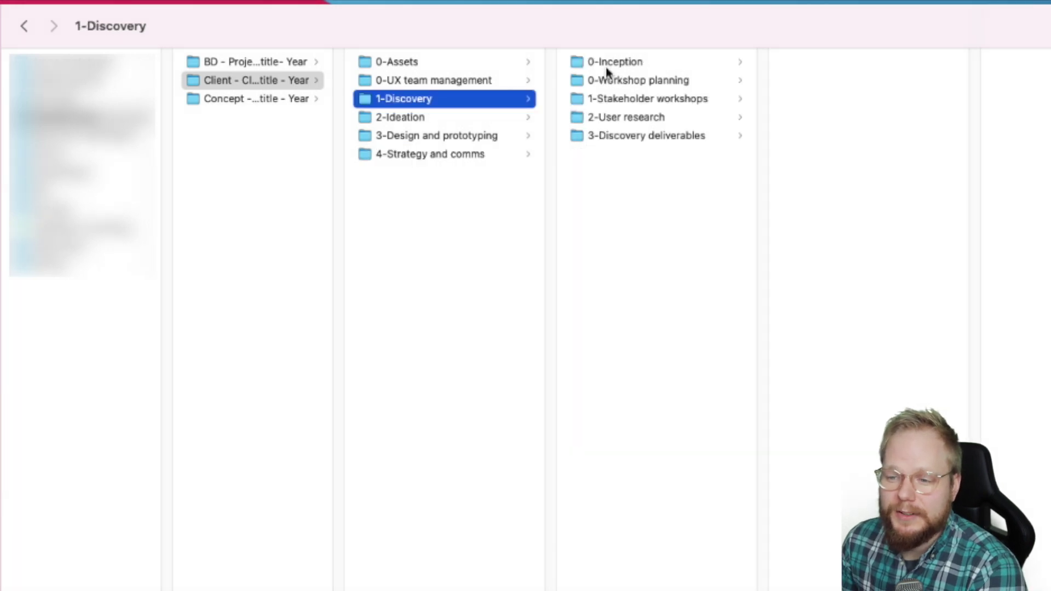
{"action": "left_click", "coordinate": [628, 80]}
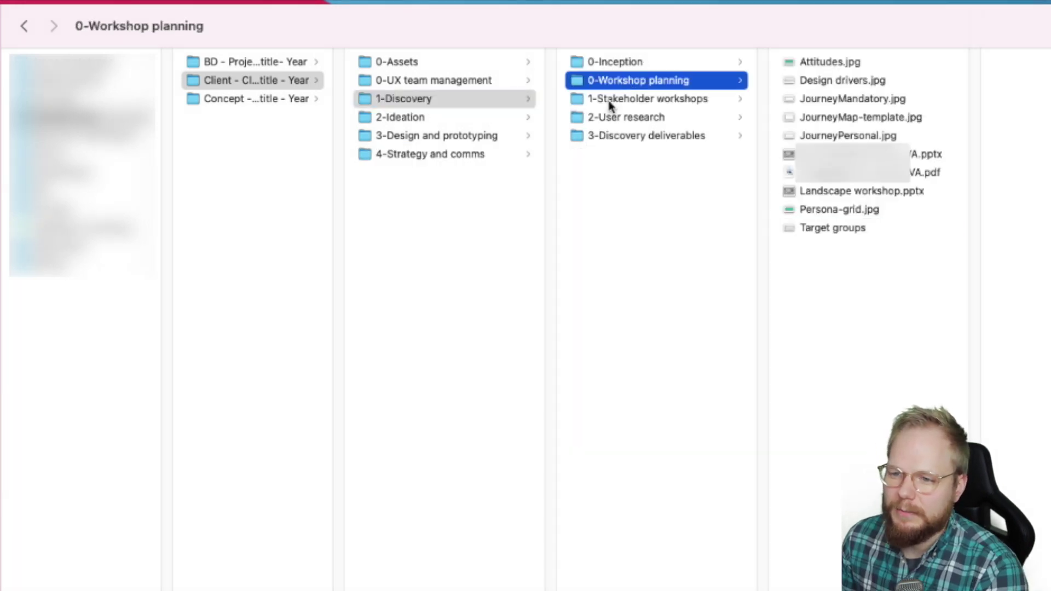
{"action": "left_click", "coordinate": [896, 120]}
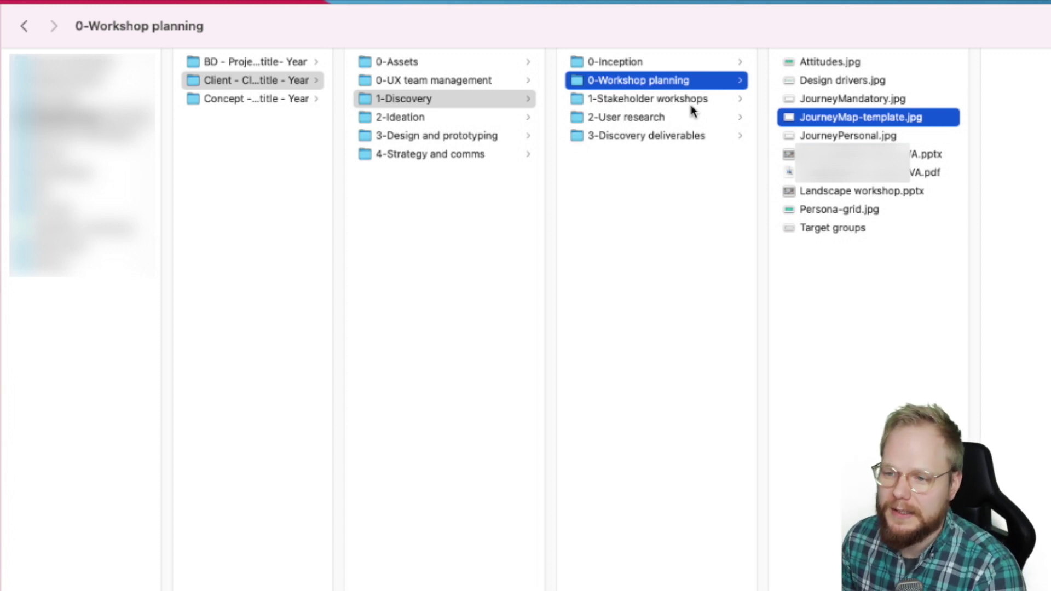
{"action": "left_click", "coordinate": [671, 108]}
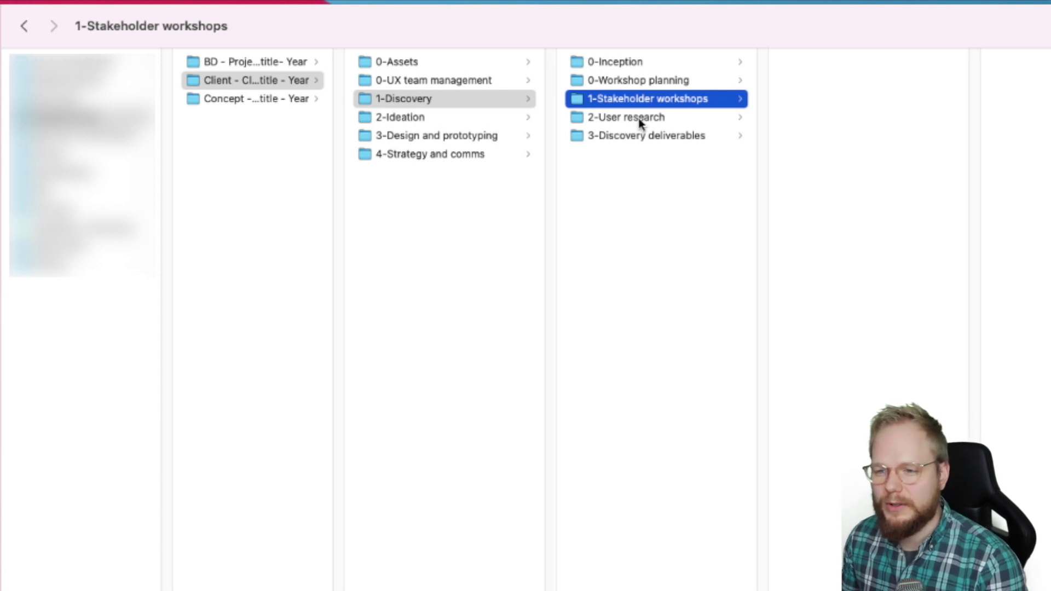
{"action": "left_click", "coordinate": [637, 142]}
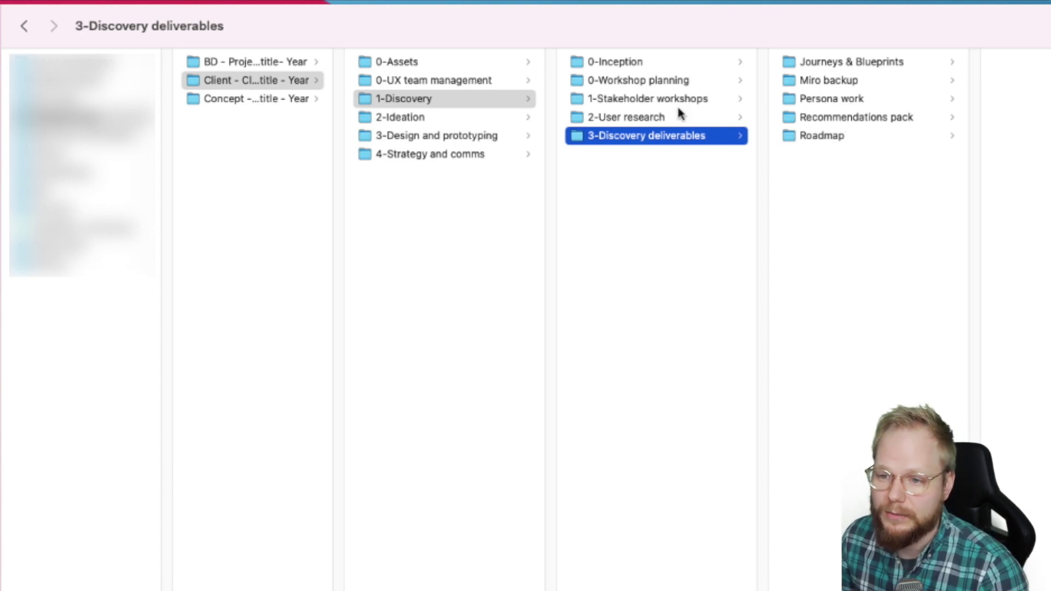
- Open 2-Ideation to list Whiteboard photos, Prioritisation, Scenarios, Storyboards and blueprint folders
{"action": "left_click", "coordinate": [492, 118]}
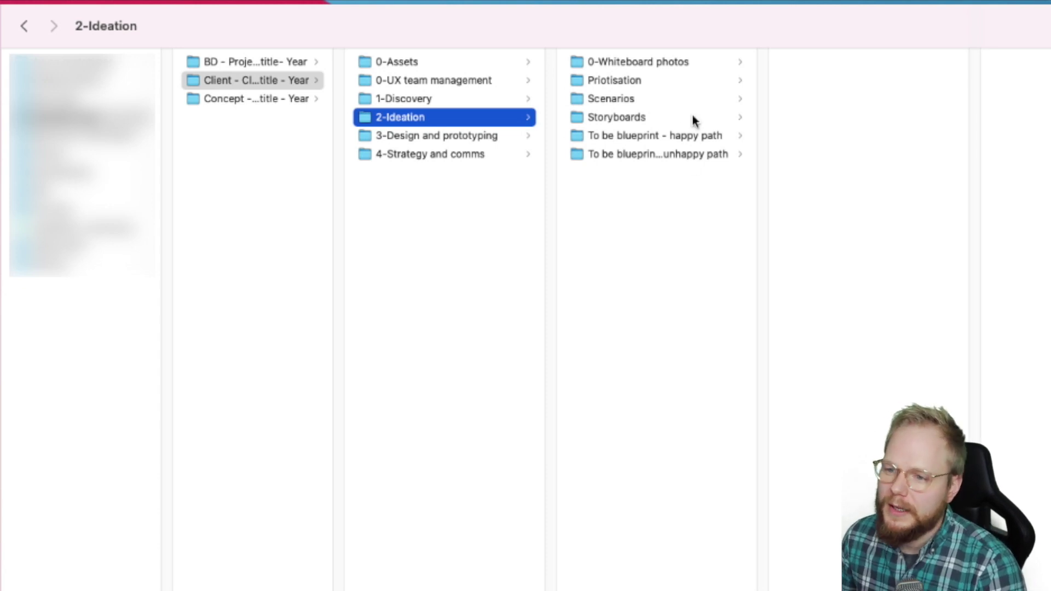
- Check Storyboards and the User testing recordings under 3-Design and prototyping, then return to 1-Discovery
{"action": "left_click", "coordinate": [637, 123]}
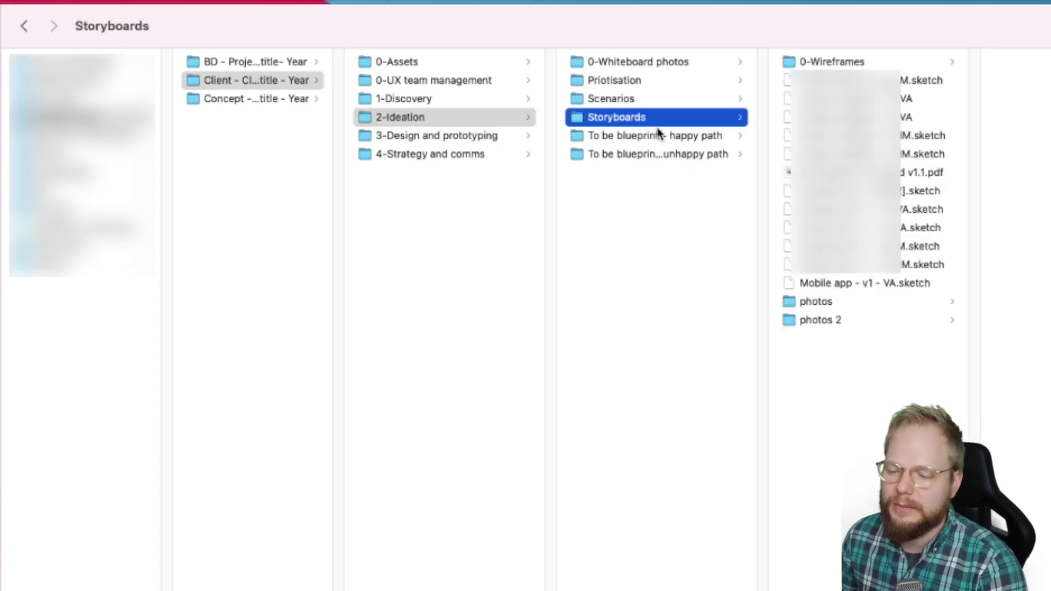
{"action": "key", "text": "Left"}
{"action": "key", "text": "Down"}
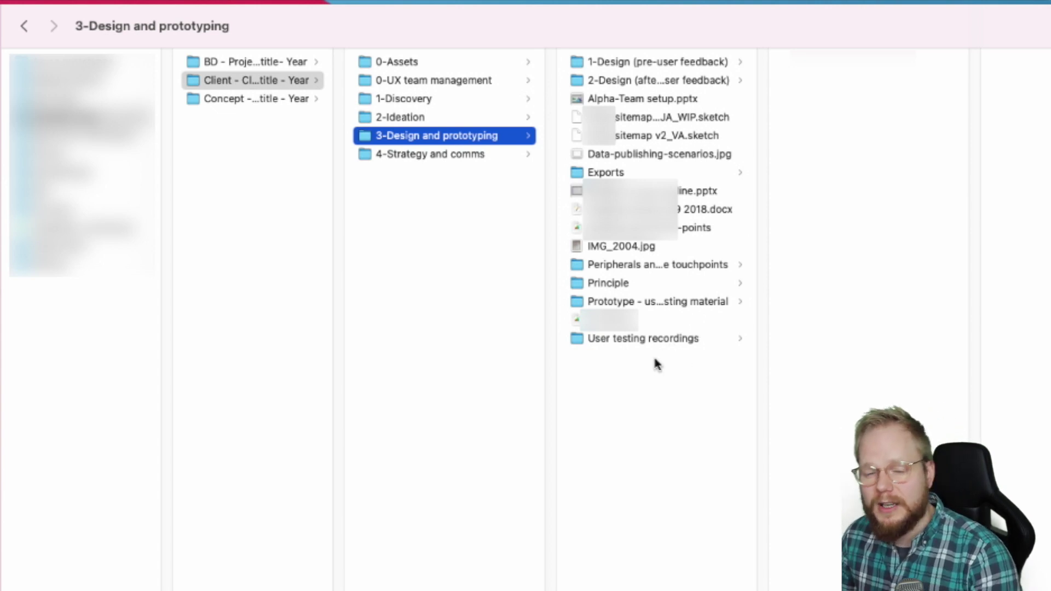
{"action": "left_click", "coordinate": [675, 339]}
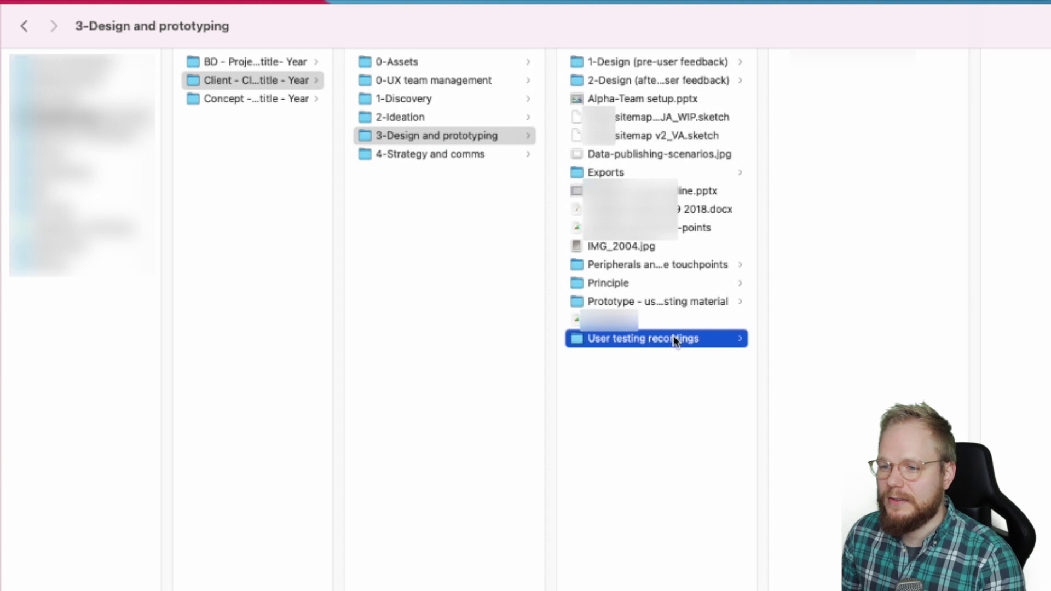
{"action": "left_click", "coordinate": [425, 102]}
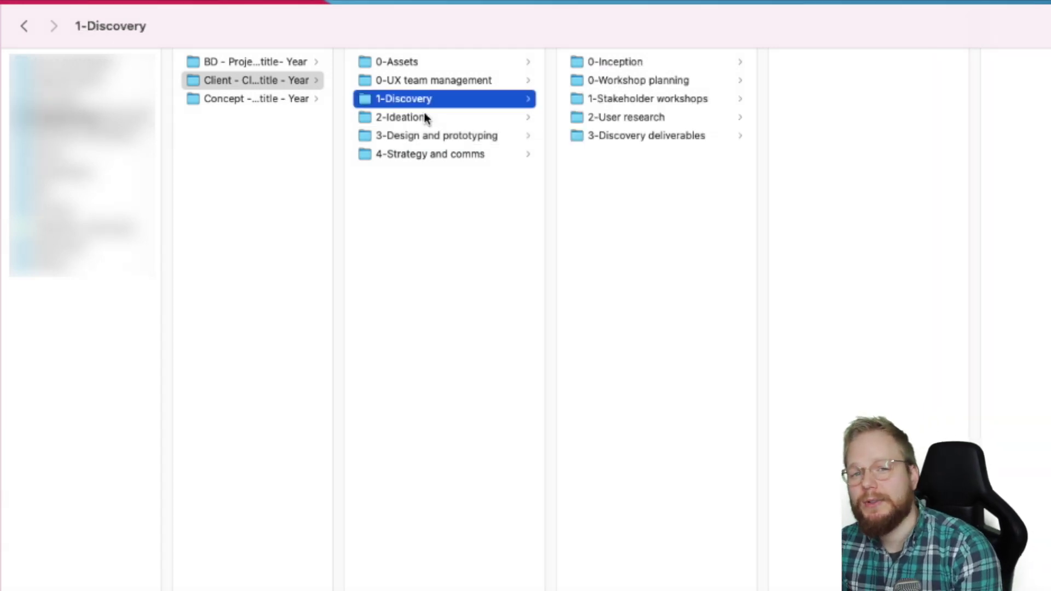
{"action": "left_click", "coordinate": [425, 117]}
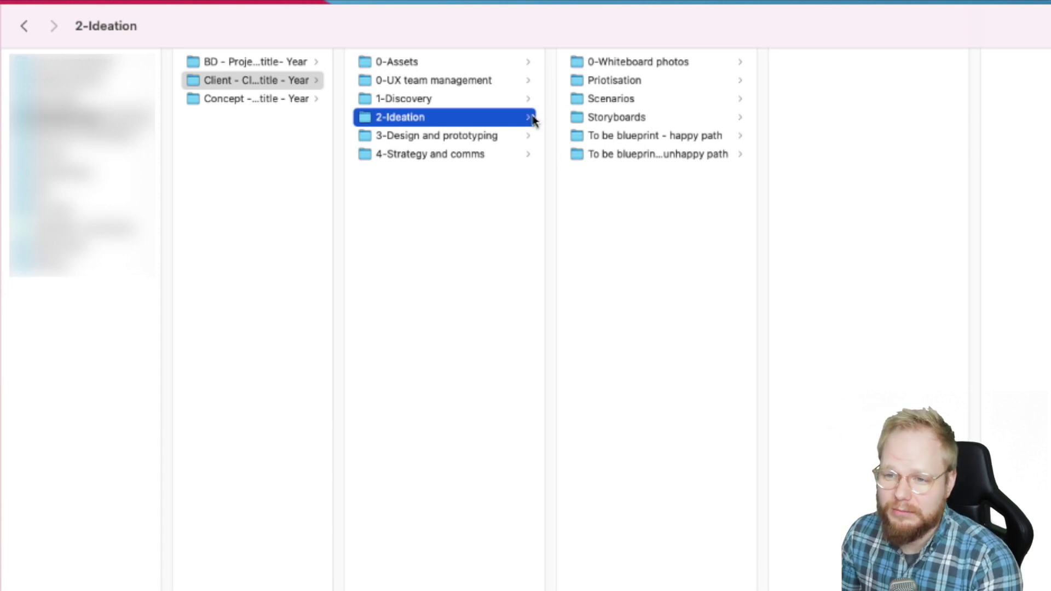
{"action": "left_click", "coordinate": [474, 62]}
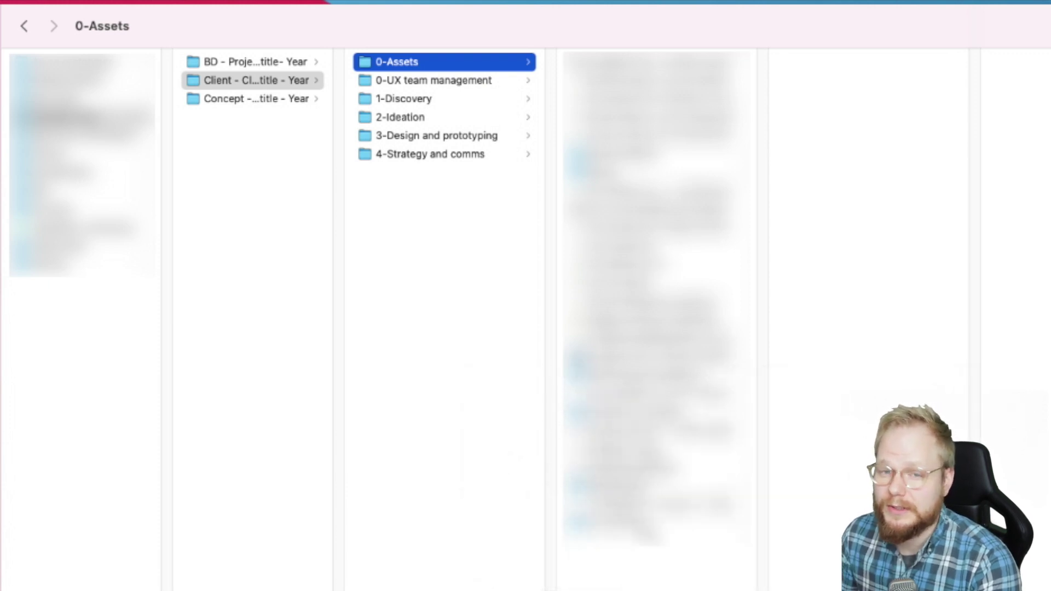
{"action": "left_click", "coordinate": [443, 99]}
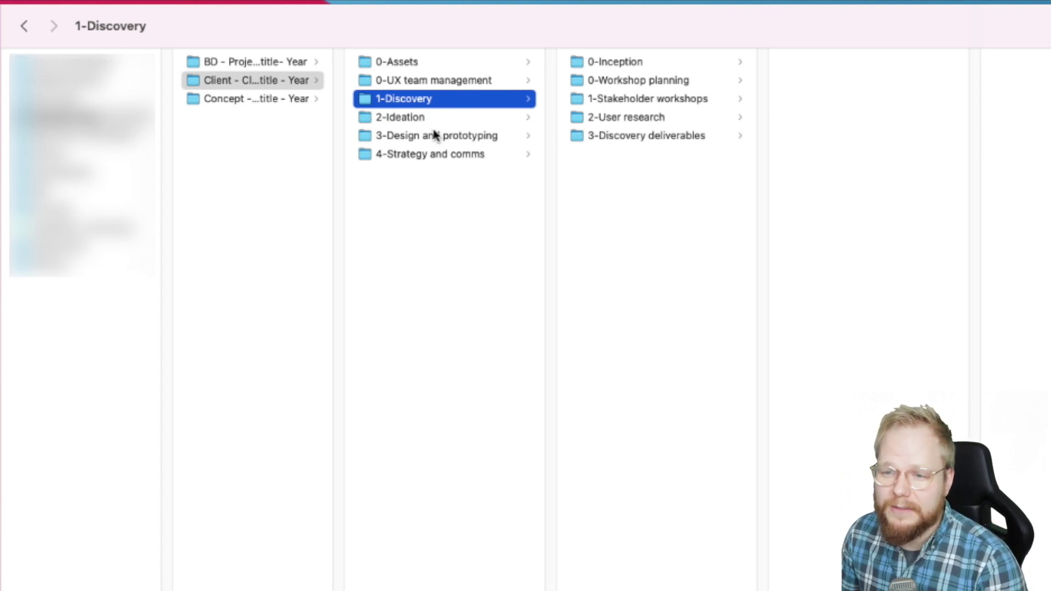
{"action": "left_click", "coordinate": [428, 117]}
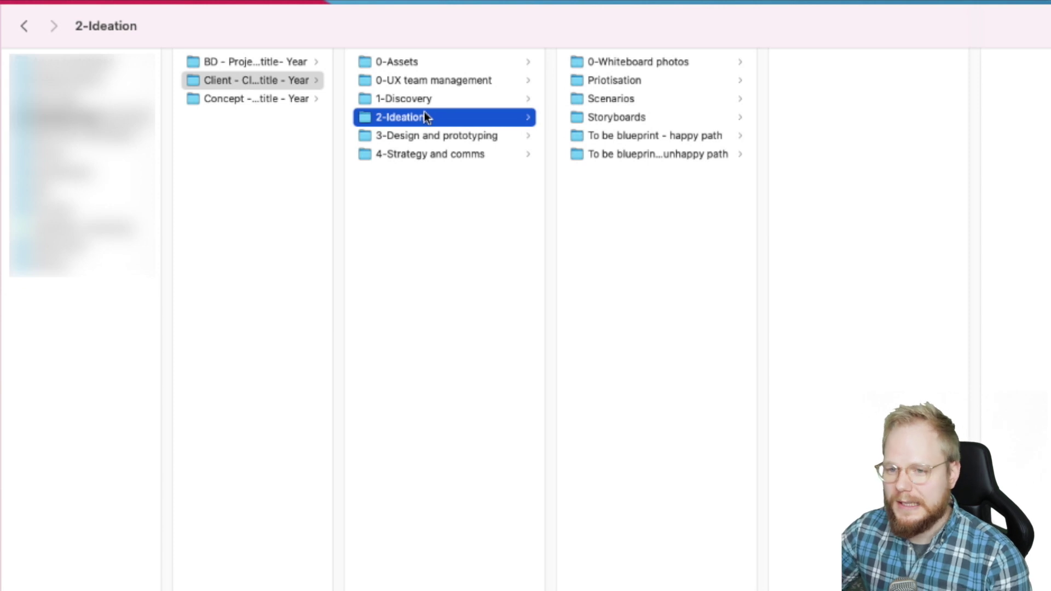